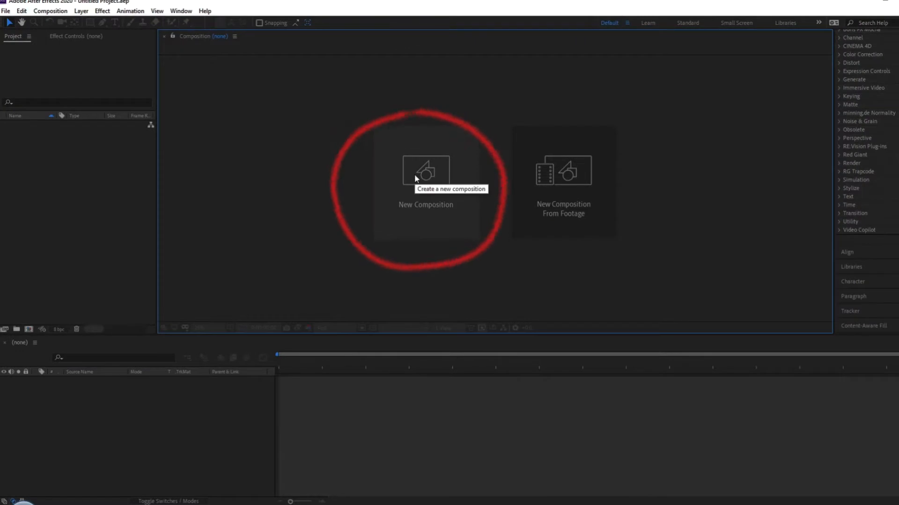
Step: Create a new composition measuring 3840 x 2160 px
{"action": "left_click", "coordinate": [415, 177]}
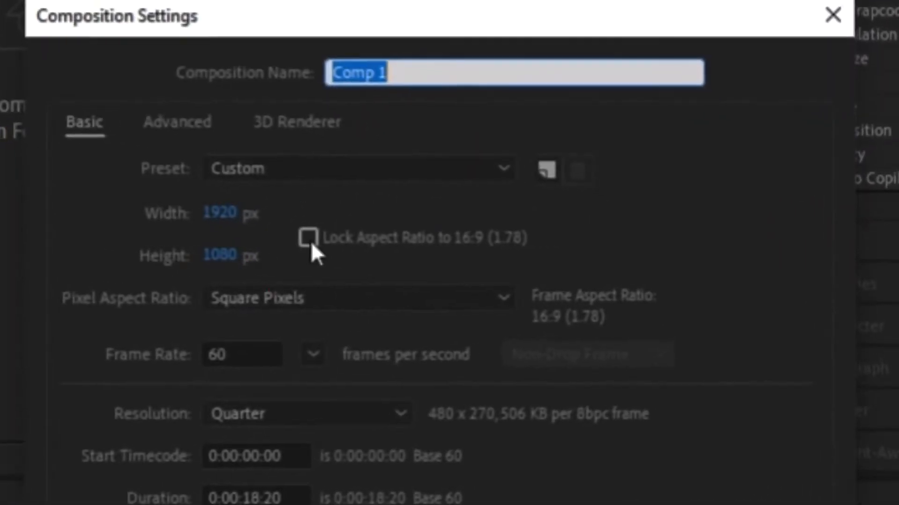
{"action": "left_click", "coordinate": [533, 246]}
{"action": "mouse_move", "coordinate": [225, 219]}
{"action": "left_mouse_down"}
{"action": "mouse_move", "coordinate": [310, 177]}
{"action": "mouse_move", "coordinate": [536, 252]}
{"action": "left_mouse_up"}
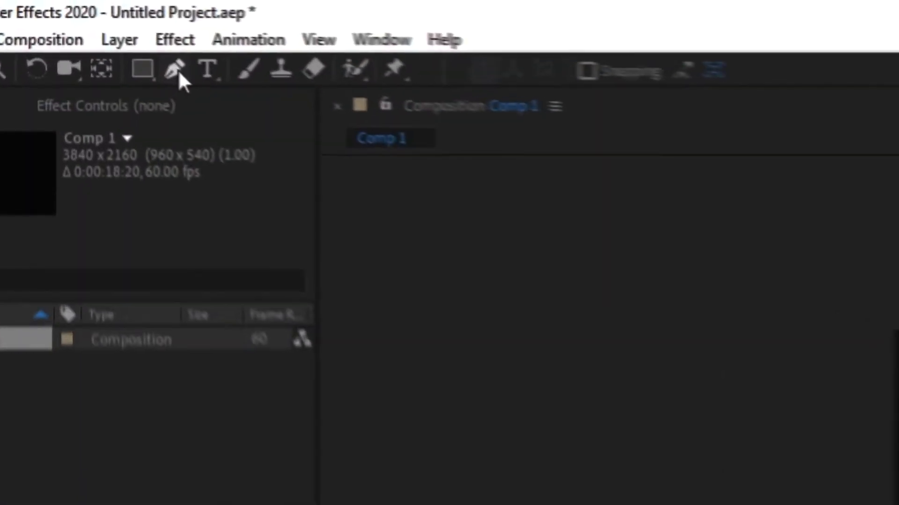
Step: Activate the Pen tool and set the shape fill colour to purple C92AE6
{"action": "left_click", "coordinate": [104, 23]}
{"action": "left_click", "coordinate": [615, 74]}
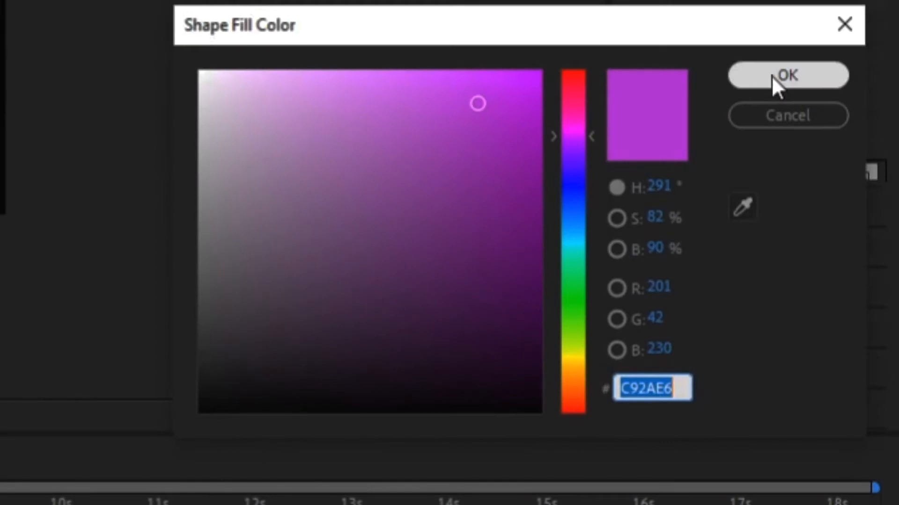
{"action": "left_click", "coordinate": [771, 75]}
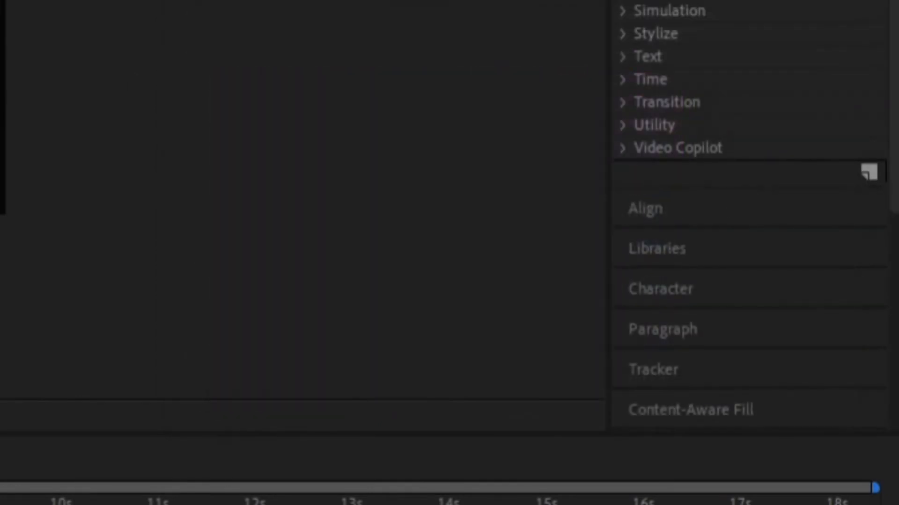
Step: Draw a closed, wavy horizontal ribbon shape with curved points across the upper half of the composition
{"action": "left_click", "coordinate": [664, 205]}
{"action": "left_click_drag", "start_coordinate": [546, 223], "coordinate": [521, 237]}
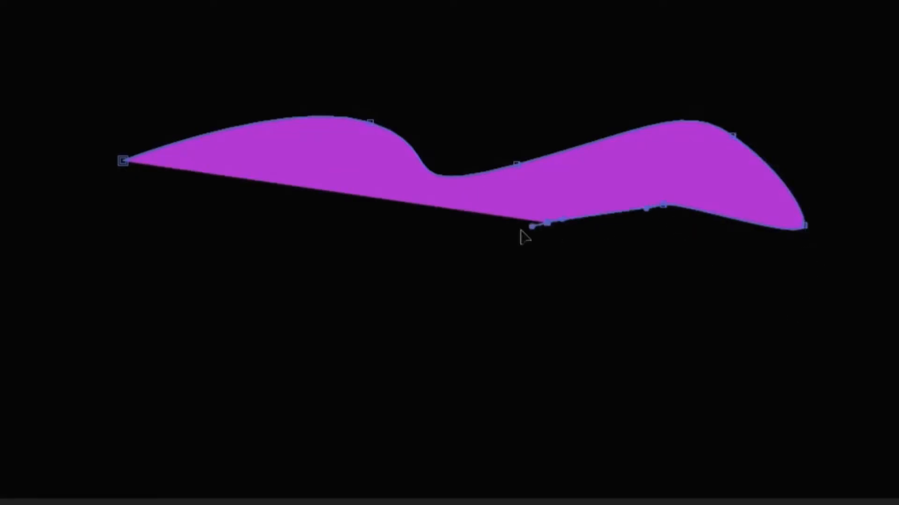
{"action": "left_click_drag", "start_coordinate": [410, 209], "coordinate": [394, 199]}
{"action": "left_click_drag", "start_coordinate": [301, 184], "coordinate": [252, 216]}
{"action": "left_click_drag", "start_coordinate": [142, 221], "coordinate": [104, 214]}
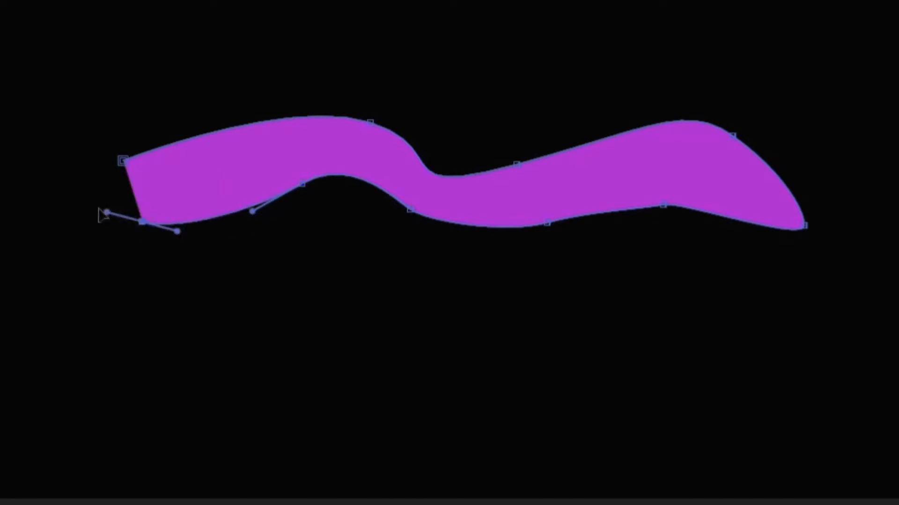
{"action": "left_click_drag", "start_coordinate": [61, 181], "coordinate": [61, 154]}
{"action": "left_click", "coordinate": [127, 162]}
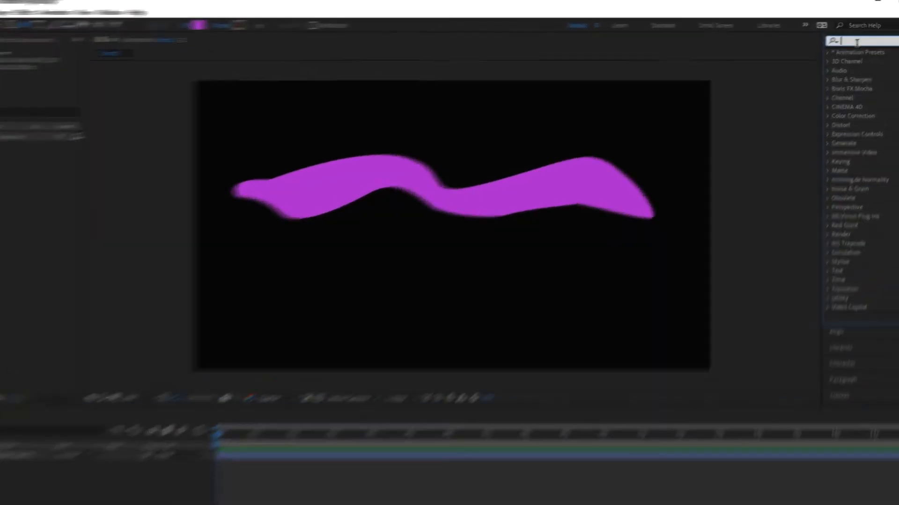
Step: Apply the Glow effect to the ribbon's shape layer, with a threshold of 18.4%, a radius of 373 and an intensity of 1.5
{"action": "left_click", "coordinate": [867, 38]}
{"action": "type", "text": "glow"}
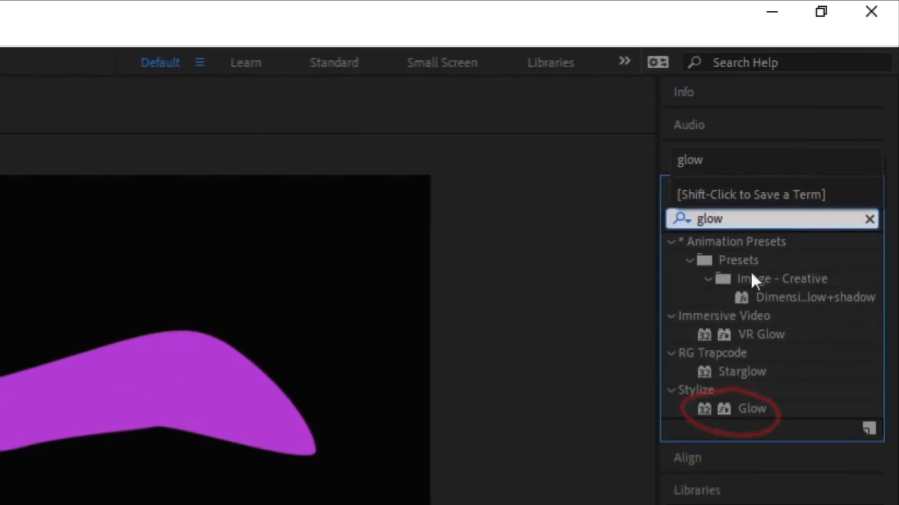
{"action": "left_click_drag", "start_coordinate": [763, 409], "coordinate": [220, 313]}
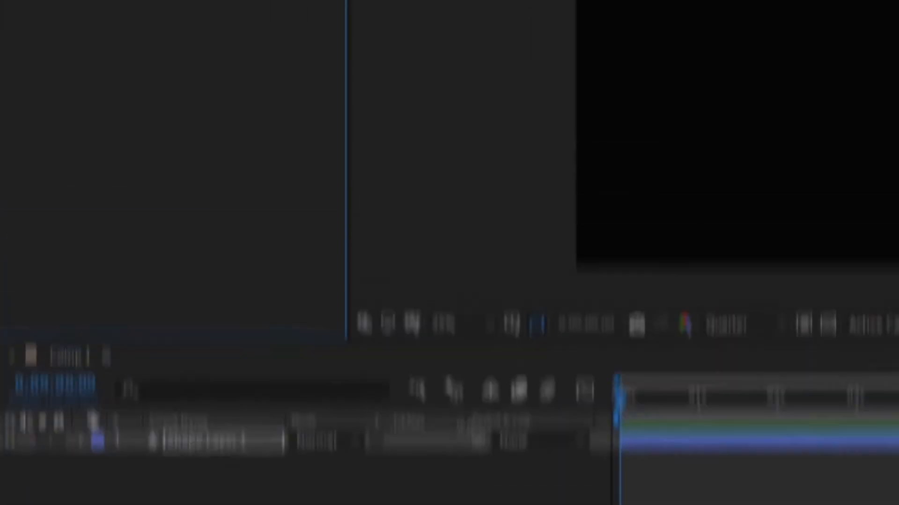
{"action": "left_click_drag", "start_coordinate": [165, 158], "coordinate": [201, 163]}
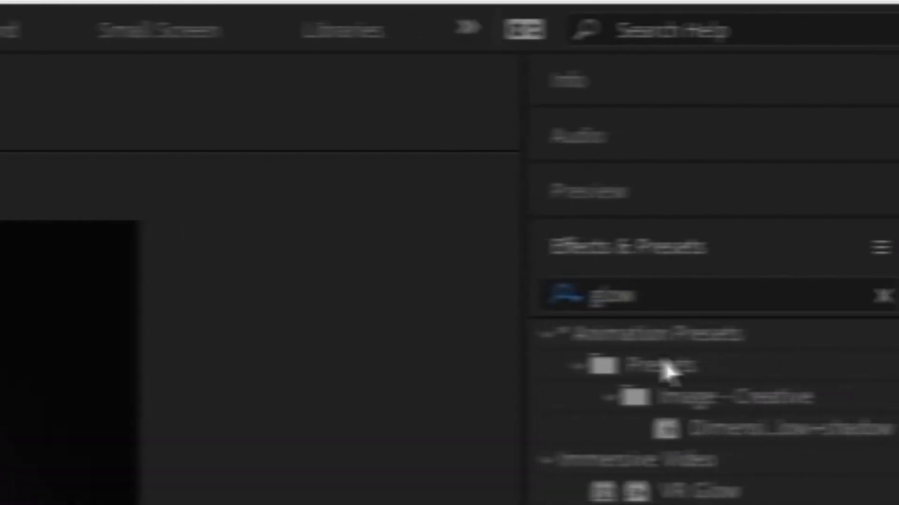
Step: Apply the Gaussian Blur effect to the shape layer with a blurriness of about 340.7
{"action": "left_click_drag", "start_coordinate": [625, 298], "coordinate": [534, 286]}
{"action": "type", "text": "gau"}
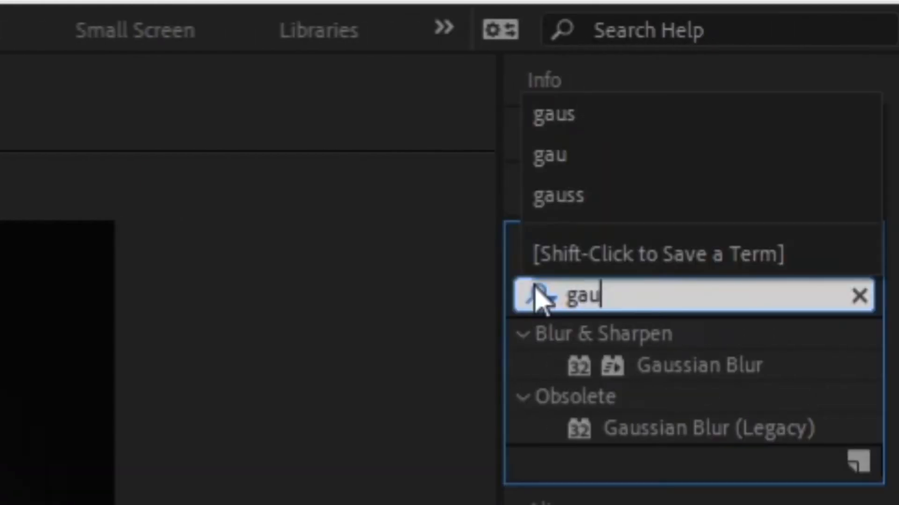
{"action": "double_click", "coordinate": [737, 374]}
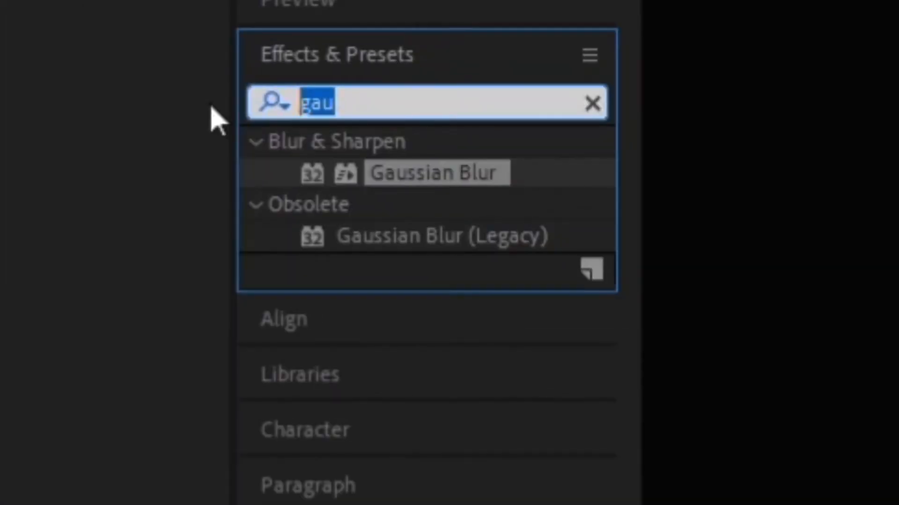
Step: Apply Turbulent Displace to the shape layer with amount 294 and size 298, and drive its Evolution with the expression time * 50
{"action": "type", "text": "turbulent"}
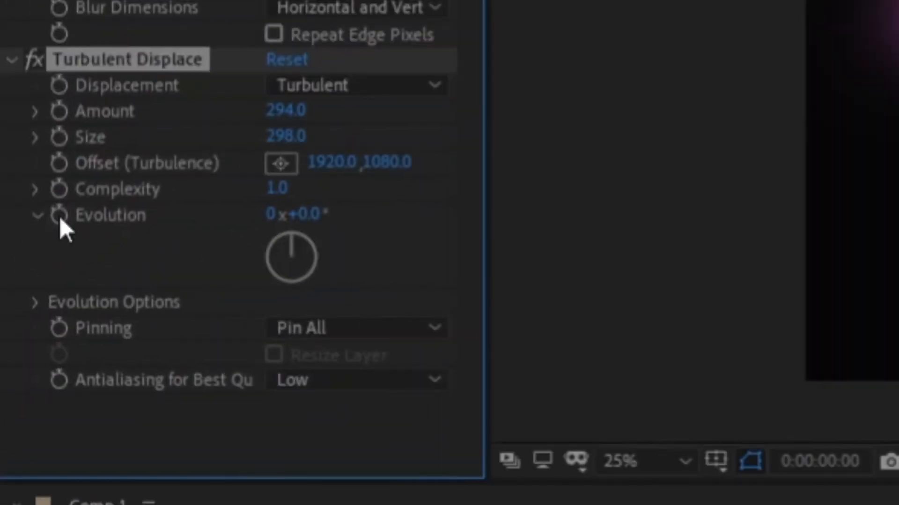
{"action": "left_click", "coordinate": [60, 216], "text": "alt"}
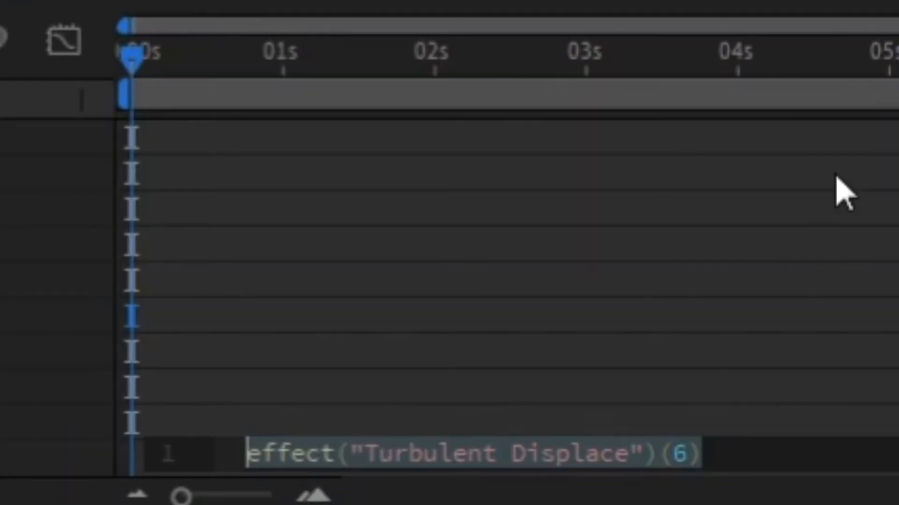
{"action": "type", "text": "time"}
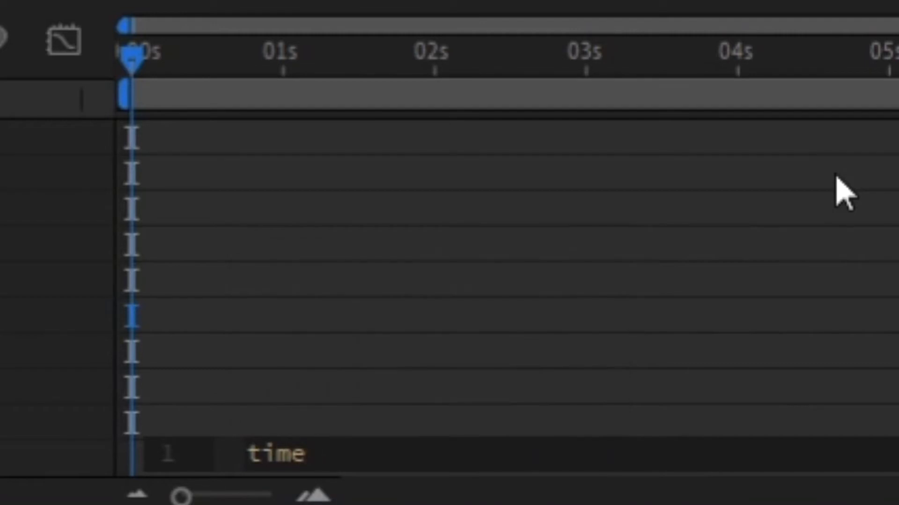
{"action": "type", "text": " * 50"}
{"action": "left_click", "coordinate": [838, 193]}
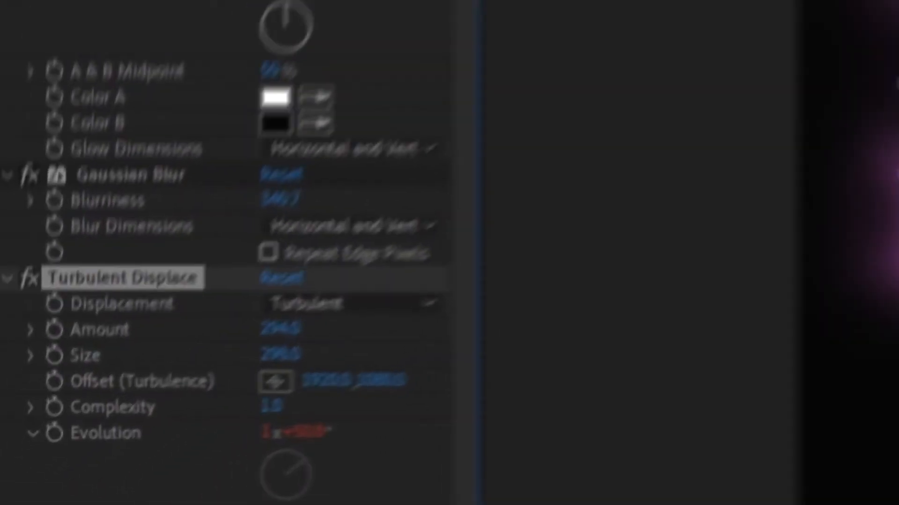
Step: Reduce the Turbulent Displace size to 132 and its amount to about 226
{"action": "left_click_drag", "start_coordinate": [180, 414], "coordinate": [43, 445]}
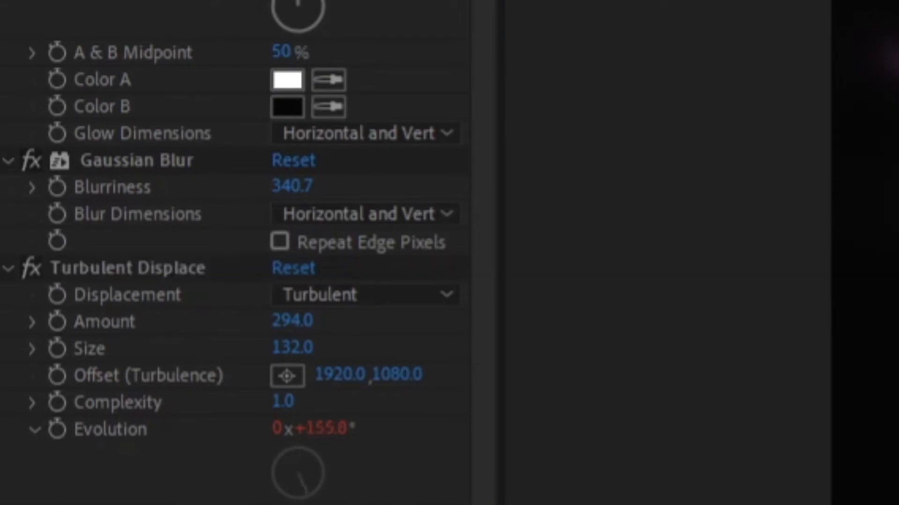
{"action": "left_click_drag", "start_coordinate": [292, 320], "coordinate": [233, 350]}
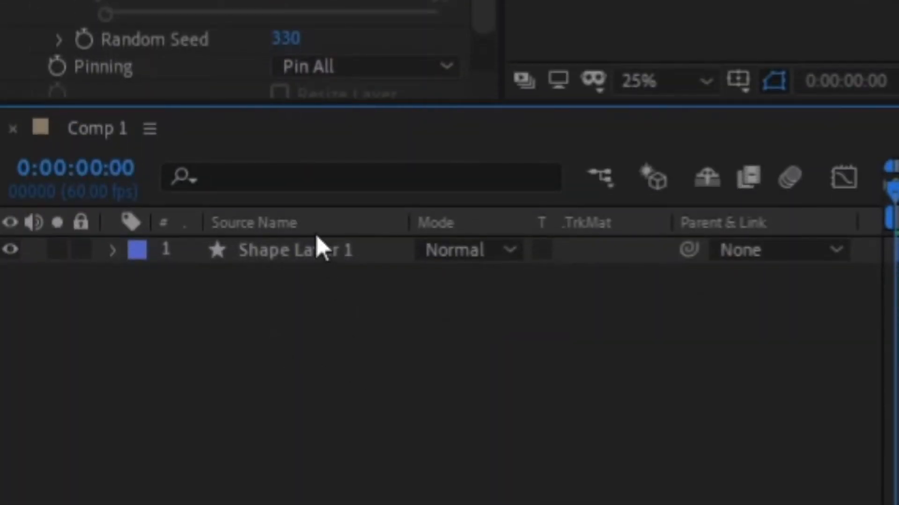
Step: Duplicate Shape Layer 1 in the composition
{"action": "left_click", "coordinate": [327, 245]}
{"action": "key", "text": "ctrl+d"}
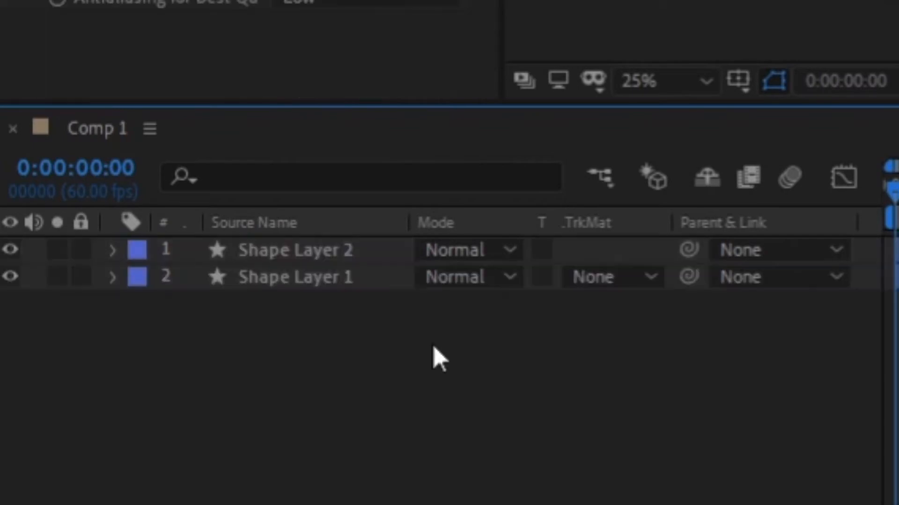
{"action": "key", "text": "Return"}
{"action": "key", "text": "ctrl+c"}
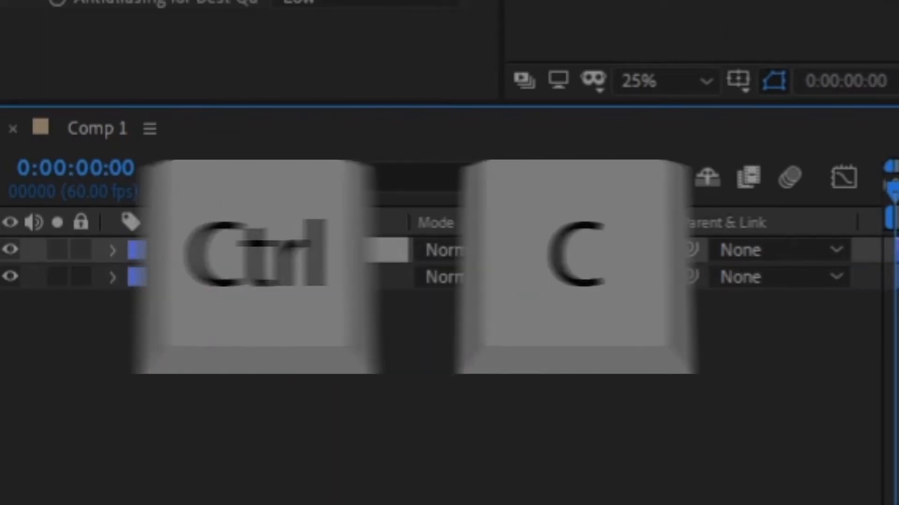
{"action": "key", "text": "ctrl+v"}
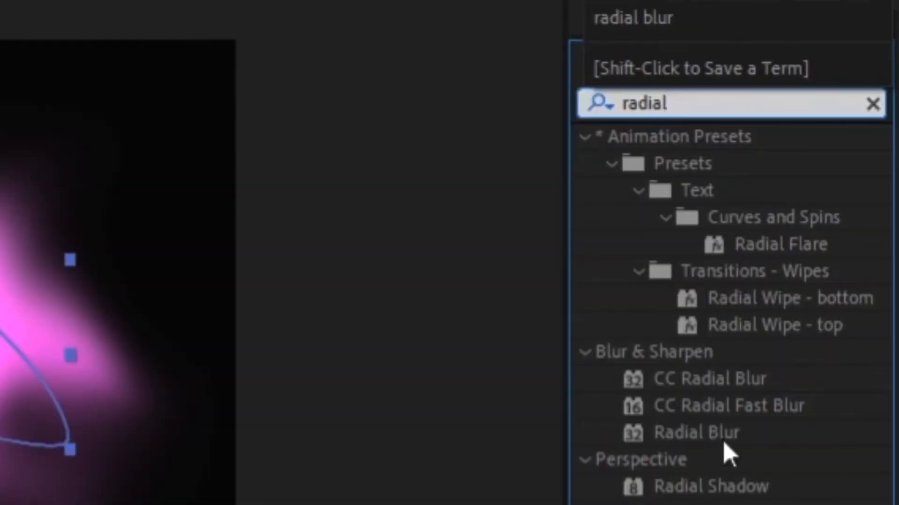
Step: Apply CC Radial Blur to Shape Layer 2 with type Fading Zoom and amount 130, and move its center down
{"action": "key", "text": "Escape"}
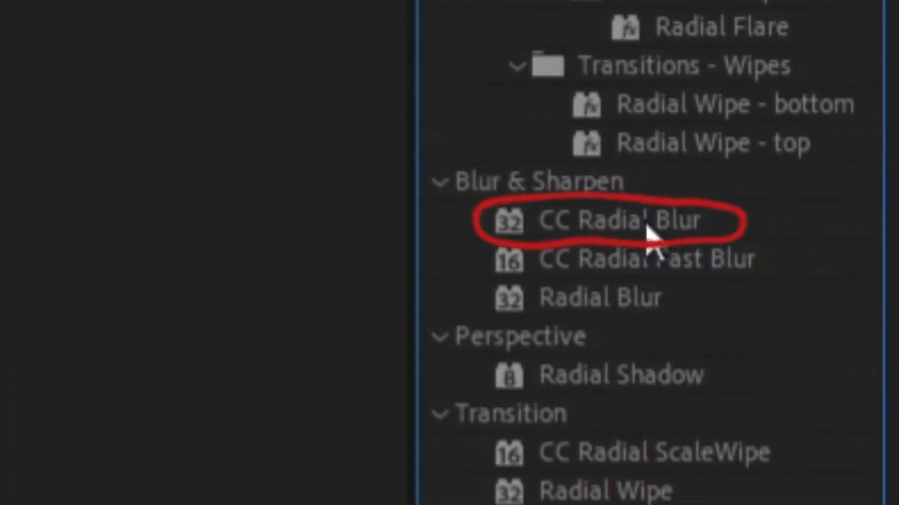
{"action": "mouse_move", "coordinate": [729, 386]}
{"action": "left_mouse_down"}
{"action": "mouse_move", "coordinate": [365, 504]}
{"action": "mouse_move", "coordinate": [300, 504]}
{"action": "left_mouse_up"}
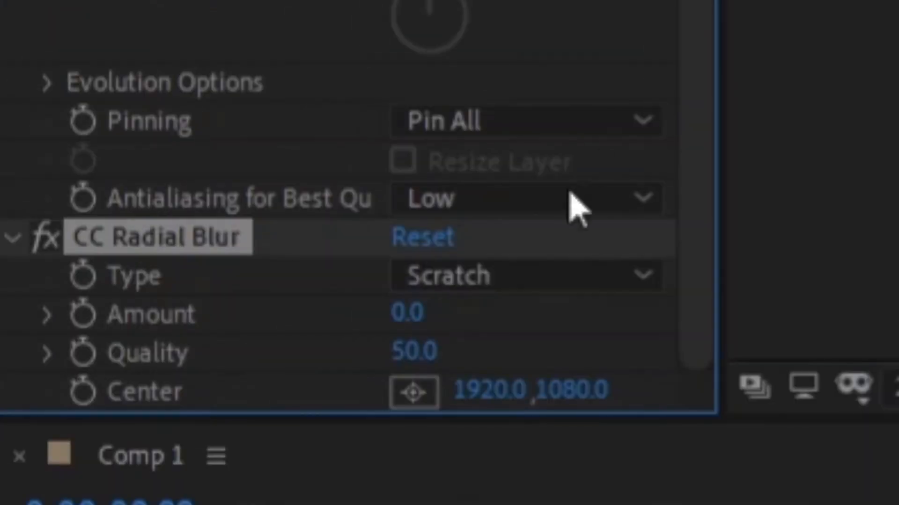
{"action": "left_click", "coordinate": [511, 276]}
{"action": "left_click", "coordinate": [515, 393]}
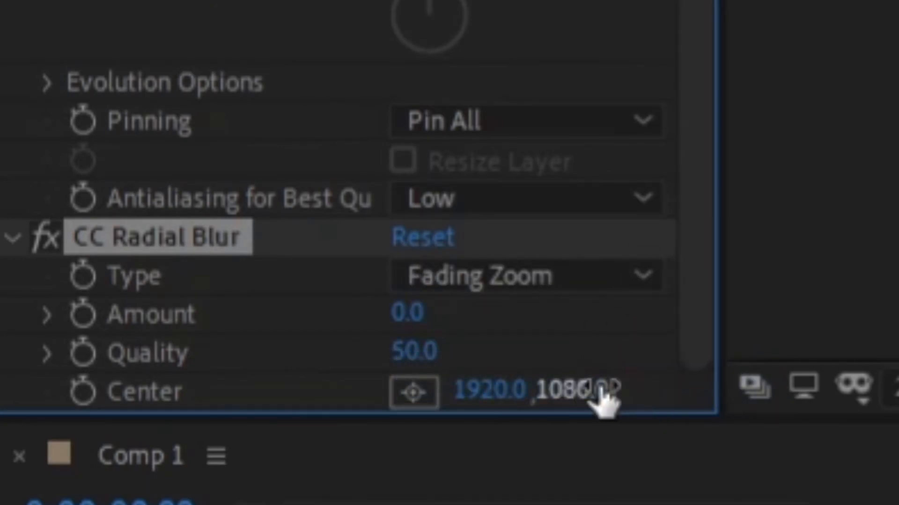
{"action": "left_click_drag", "start_coordinate": [599, 388], "coordinate": [842, 388]}
{"action": "left_click_drag", "start_coordinate": [407, 313], "coordinate": [876, 293]}
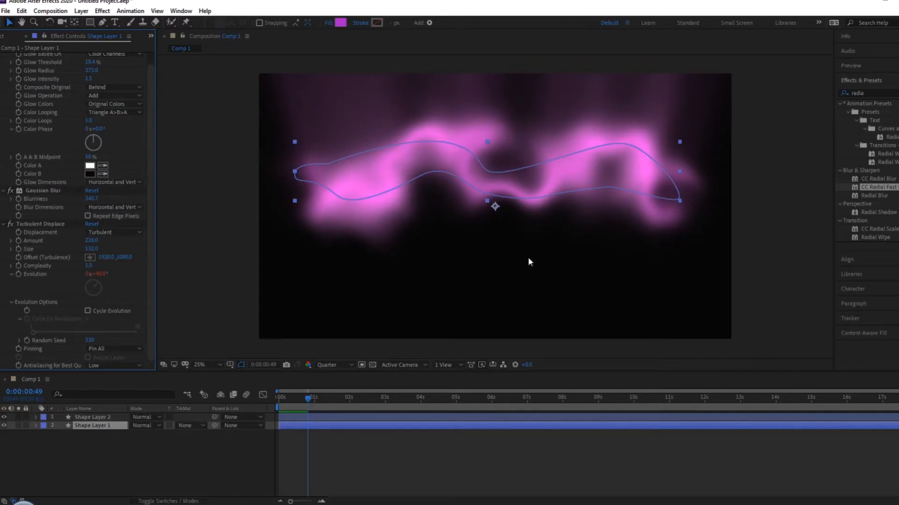
Step: Apply CC Radial Blur to Shape Layer 1, change its blur type and adjust its blur value
{"action": "left_click_drag", "start_coordinate": [877, 179], "coordinate": [118, 427]}
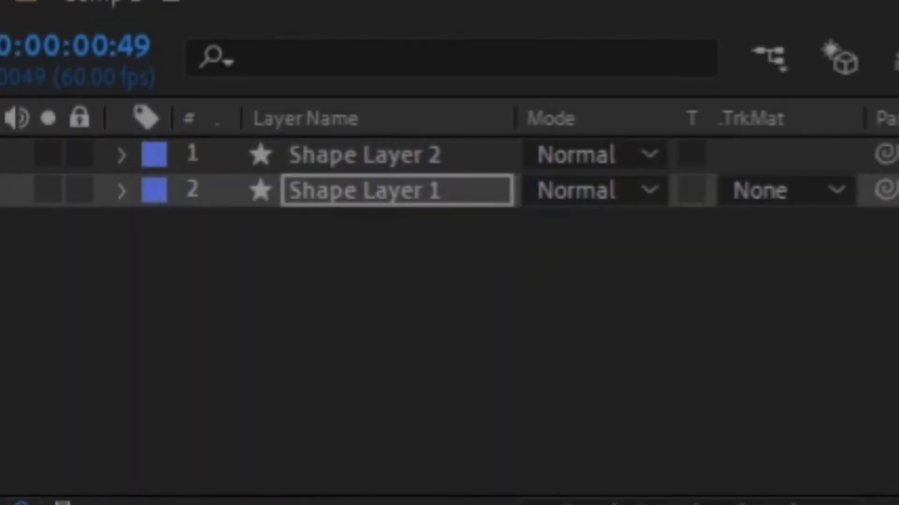
{"action": "left_click", "coordinate": [468, 97]}
{"action": "left_click", "coordinate": [479, 192]}
{"action": "left_click_drag", "start_coordinate": [359, 280], "coordinate": [393, 280]}
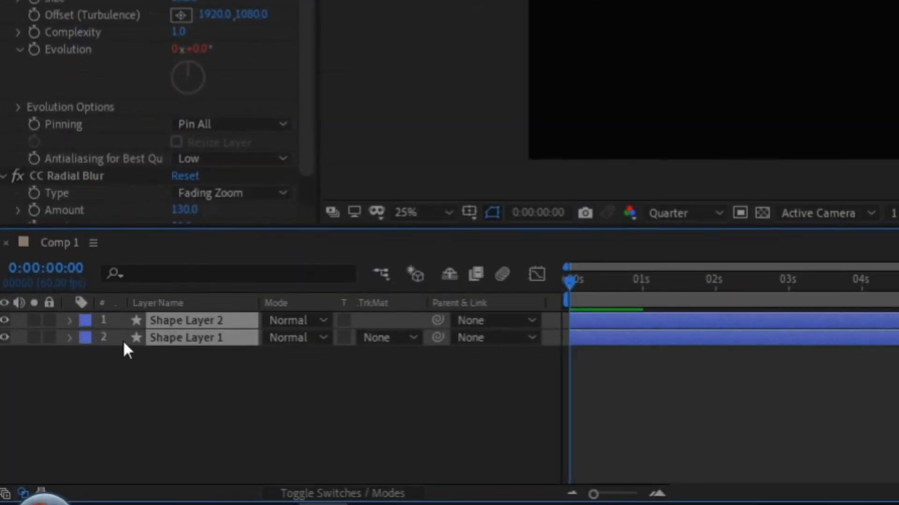
Step: Reveal the Transform properties of both shape layers and adjust their scale together
{"action": "left_click", "coordinate": [69, 337]}
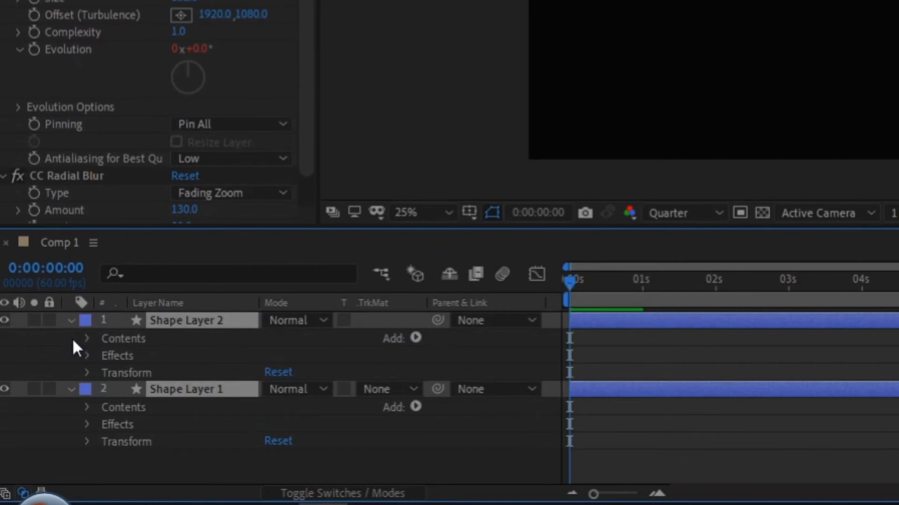
{"action": "left_click", "coordinate": [89, 373]}
{"action": "left_click_drag", "start_coordinate": [329, 427], "coordinate": [234, 414]}
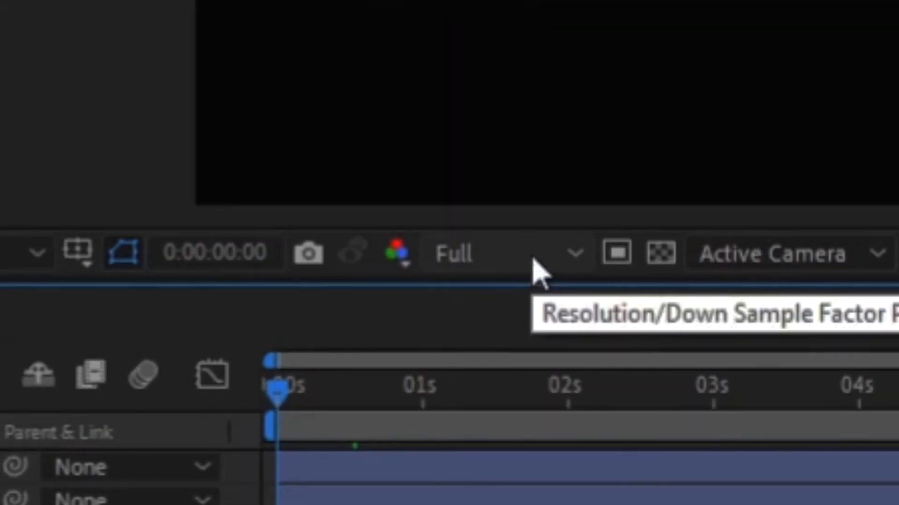
Step: Set the composition's preview resolution to Quarter
{"action": "left_click", "coordinate": [534, 265]}
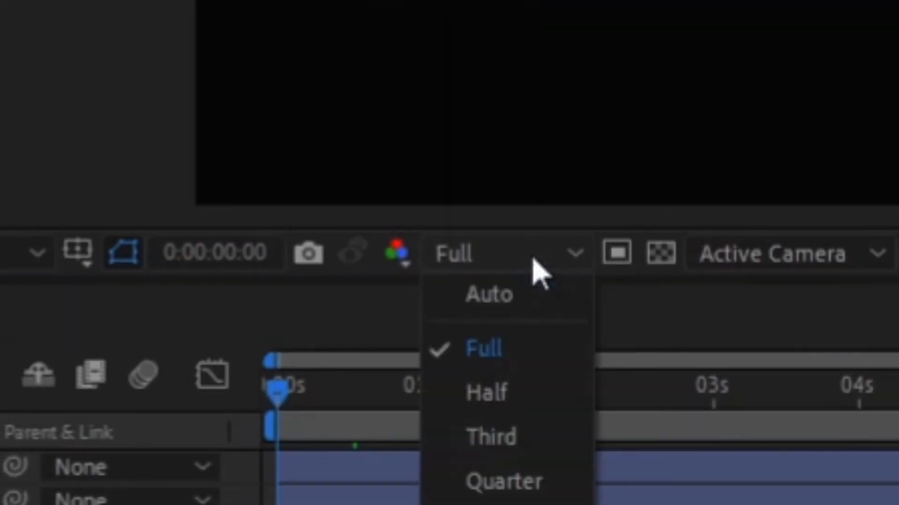
{"action": "left_click", "coordinate": [524, 487]}
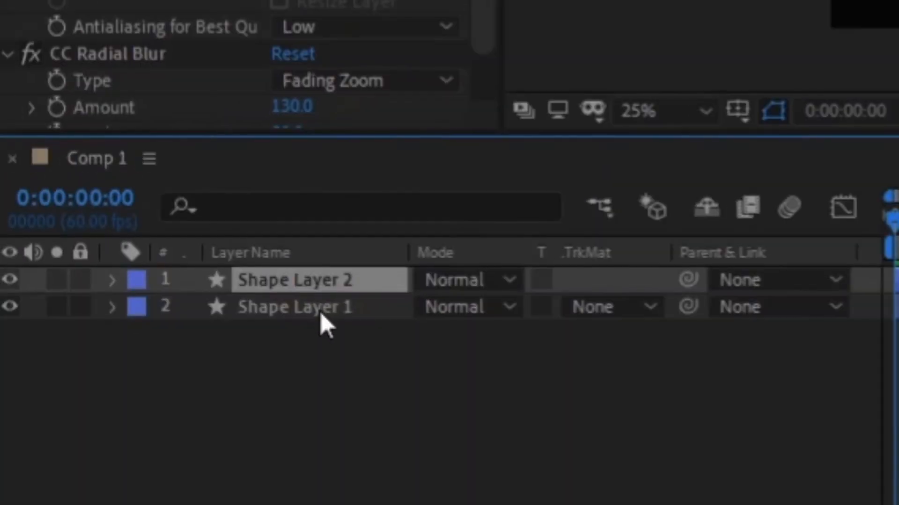
Step: Duplicate Shape Layer 1 and Shape Layer 2 together
{"action": "left_click", "coordinate": [319, 310], "text": "shift"}
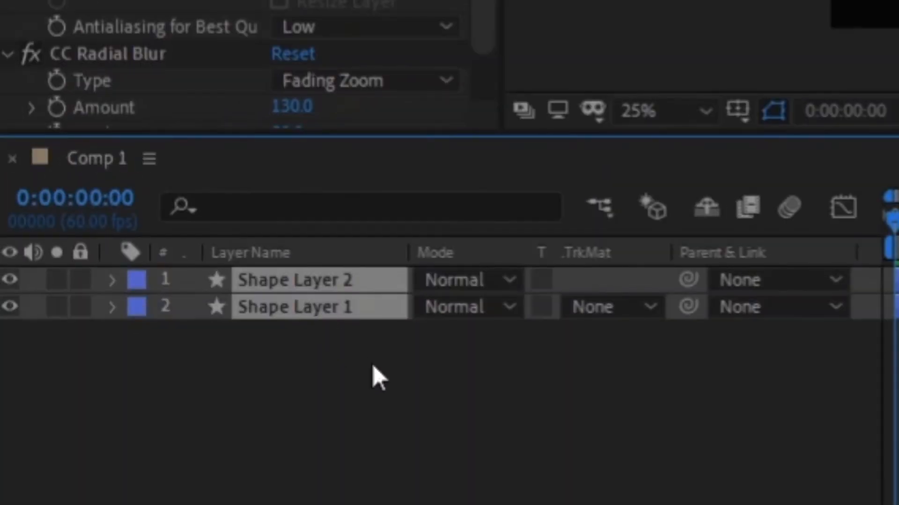
{"action": "key", "text": "ctrl+d"}
{"action": "left_click", "coordinate": [433, 399]}
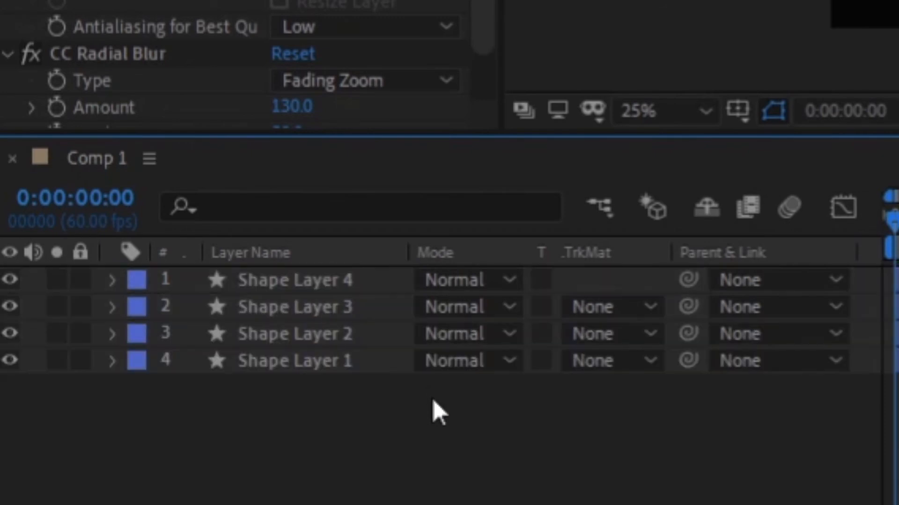
Step: Change the shape fill colour of Shape Layer 4 and Shape Layer 3 to green (13DE4C)
{"action": "left_click", "coordinate": [357, 288]}
{"action": "left_click", "coordinate": [367, 309], "text": "ctrl"}
{"action": "key", "text": "ctrl+c"}
{"action": "key", "text": "ctrl+v"}
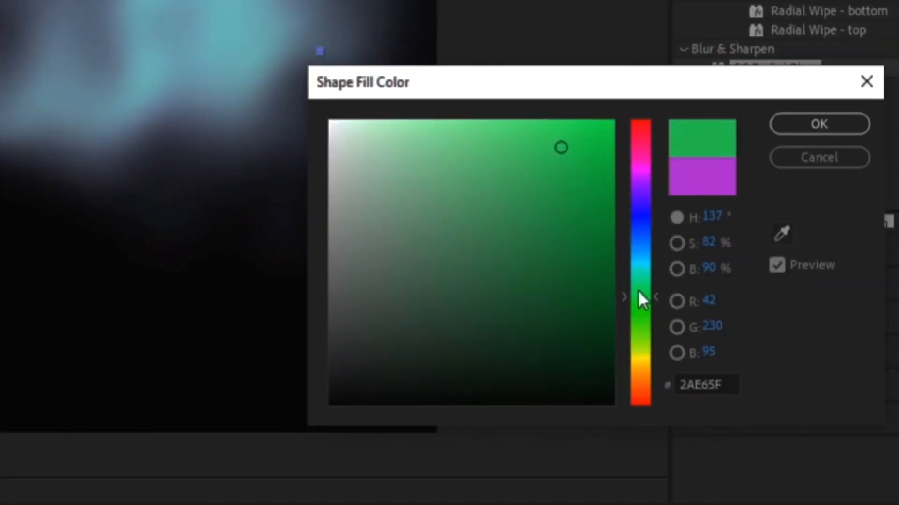
{"action": "left_click", "coordinate": [592, 148]}
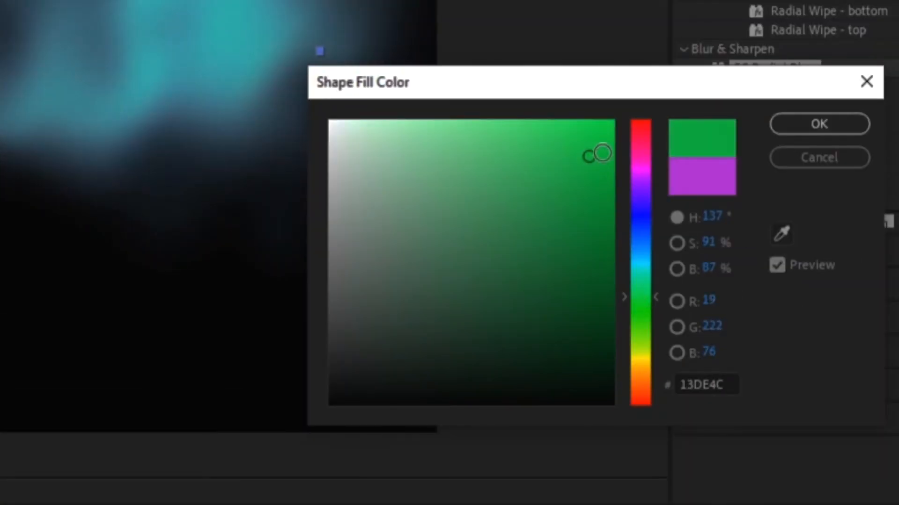
{"action": "left_click", "coordinate": [800, 116]}
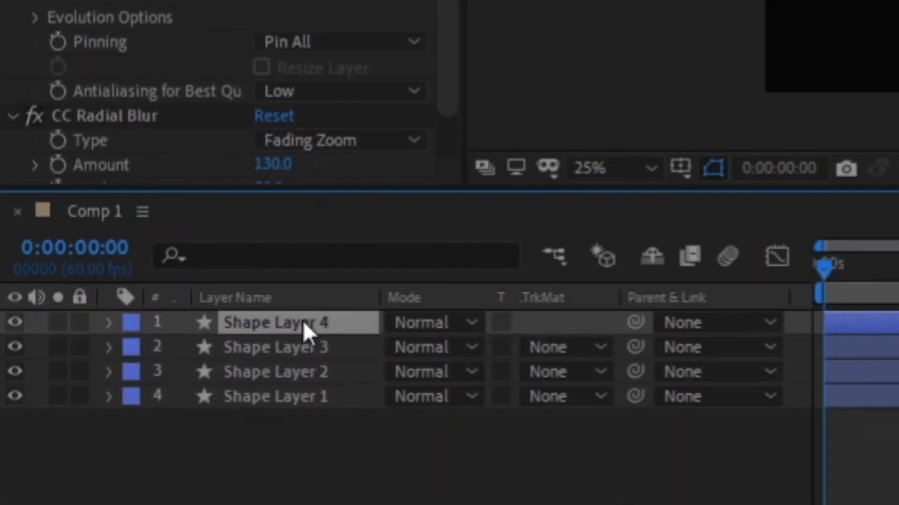
Step: Set the blending mode of Shape Layer 4 and Shape Layer 3 to Screen
{"action": "left_click", "coordinate": [437, 318]}
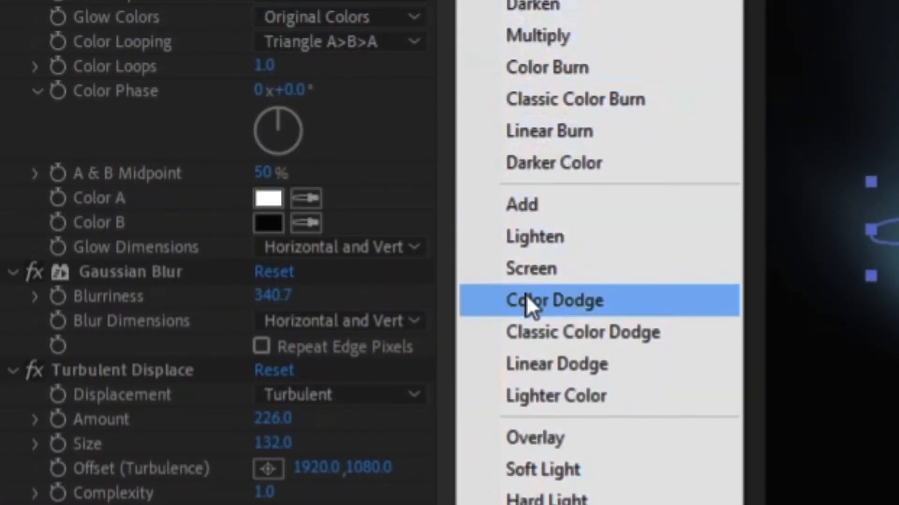
{"action": "left_click", "coordinate": [528, 274]}
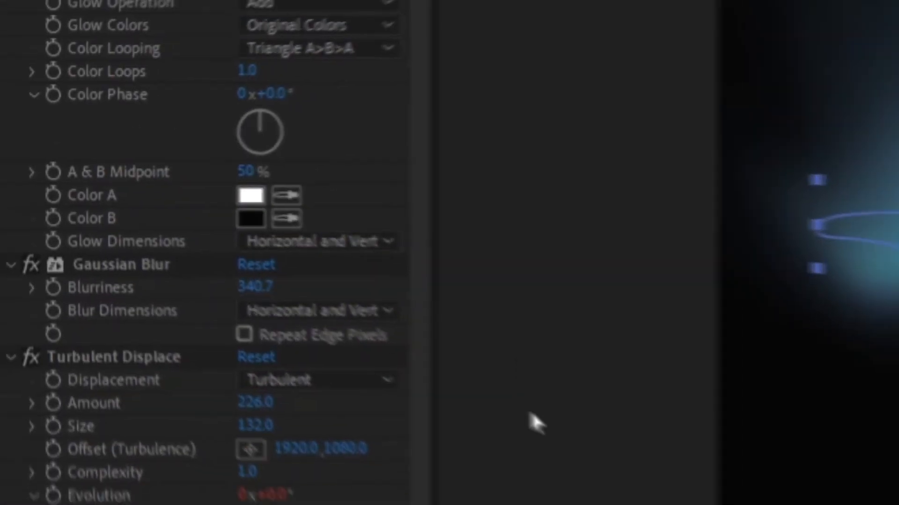
{"action": "left_click", "coordinate": [182, 475]}
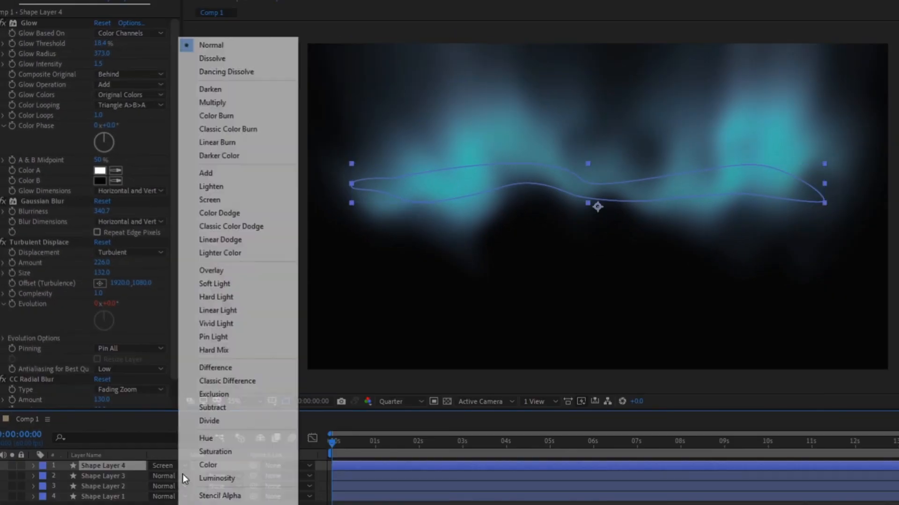
{"action": "left_click", "coordinate": [224, 199]}
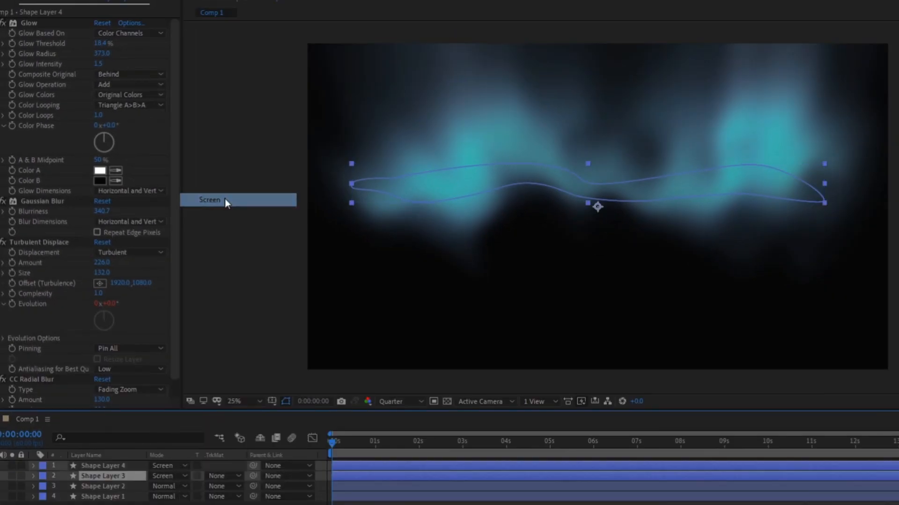
Step: Change the Random Seed in the Evolution Options of Turbulent Displace for Shape Layer 3 and Shape Layer 4
{"action": "left_click", "coordinate": [120, 476]}
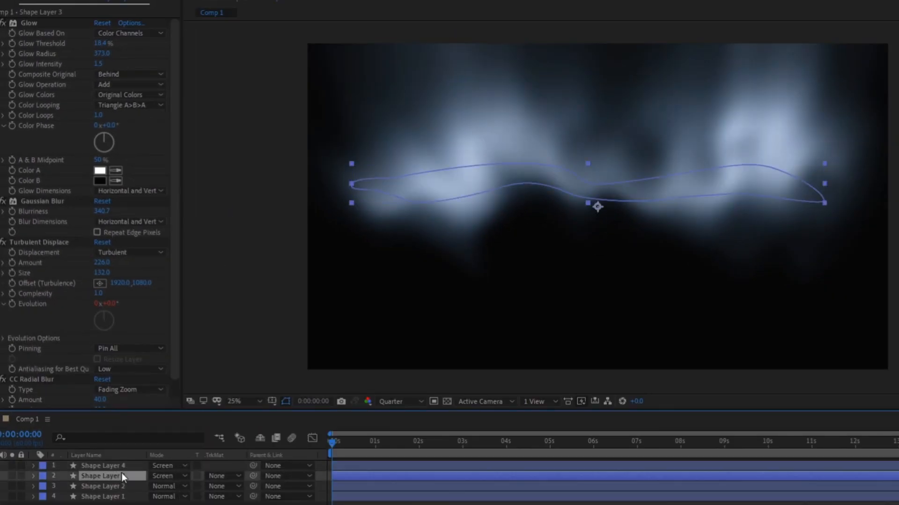
{"action": "left_click", "coordinate": [117, 466], "text": "shift"}
{"action": "left_click_drag", "start_coordinate": [177, 312], "coordinate": [190, 169]}
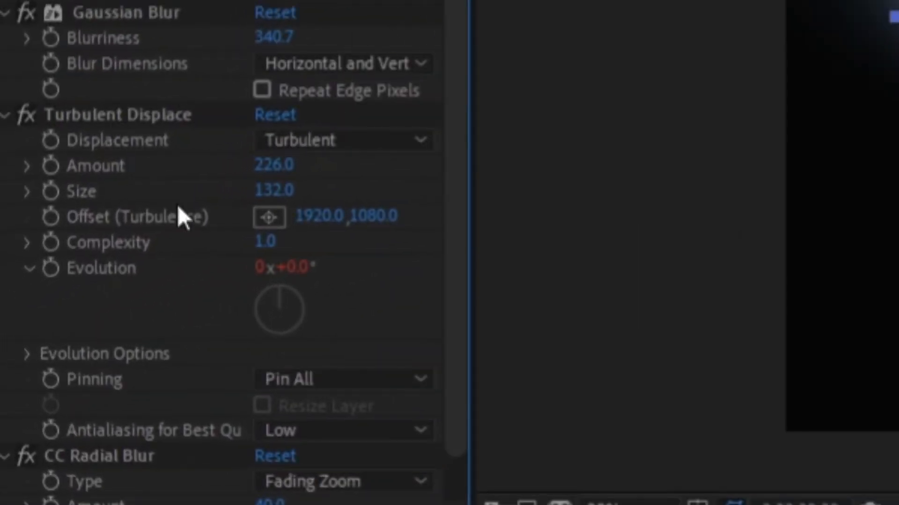
{"action": "scroll", "coordinate": [179, 207], "scroll_direction": "down", "scroll_amount": 2}
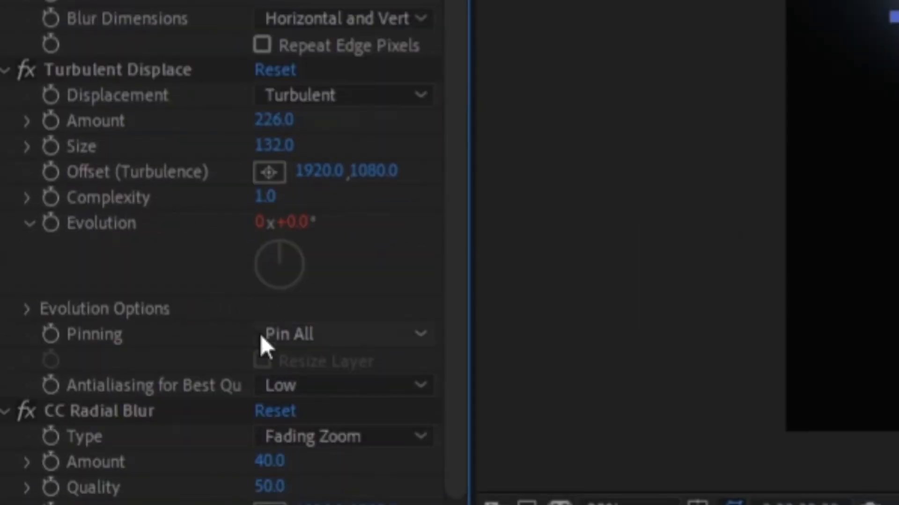
{"action": "left_click", "coordinate": [27, 310]}
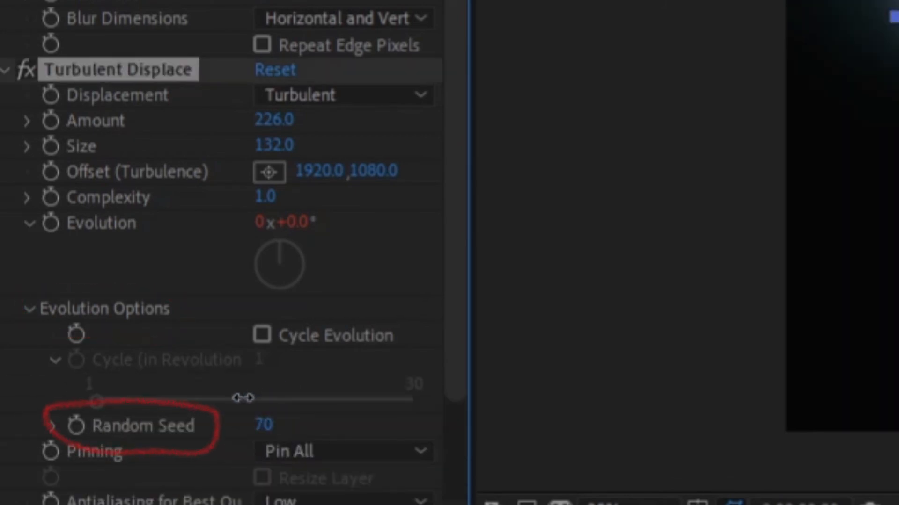
{"action": "left_click_drag", "start_coordinate": [243, 398], "coordinate": [241, 398]}
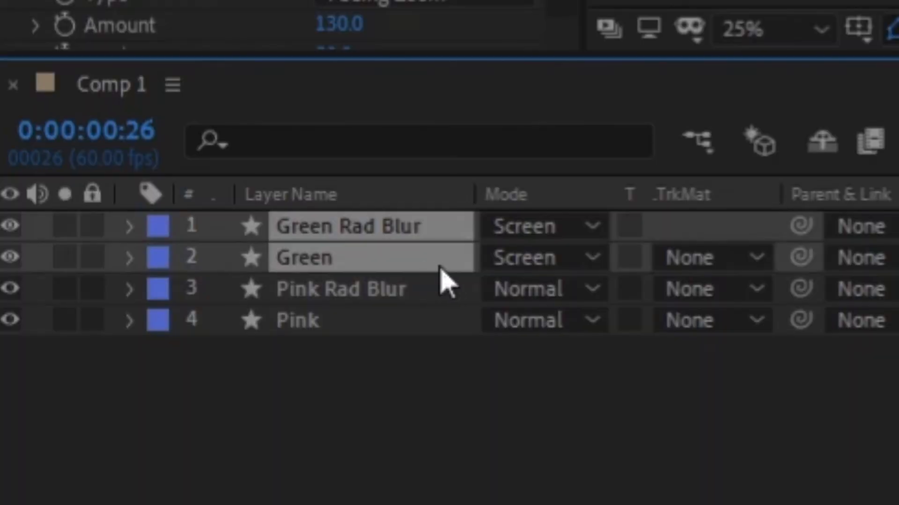
Step: Duplicate the Green and Green Rad Blur layers as a blue-filled variant with a different Turbulent Displace Random Seed
{"action": "key", "text": "ctrl+d"}
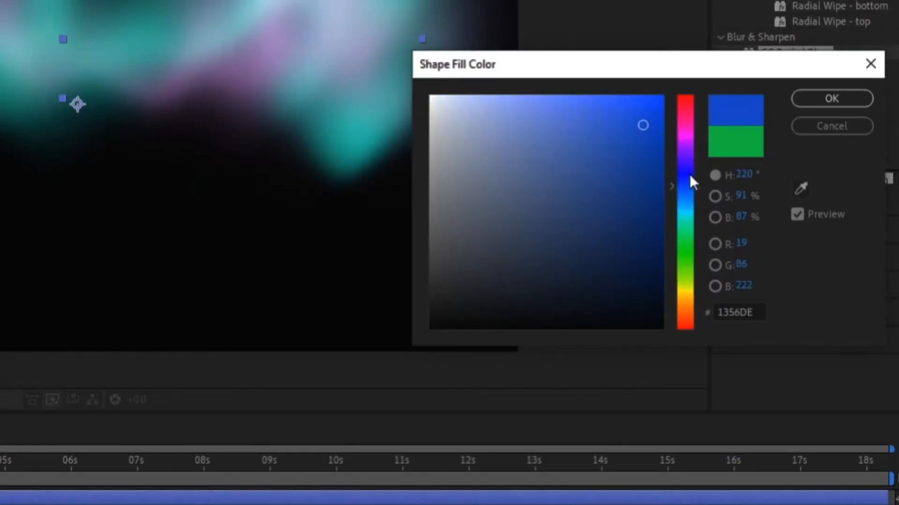
{"action": "left_click_drag", "start_coordinate": [690, 174], "coordinate": [690, 148]}
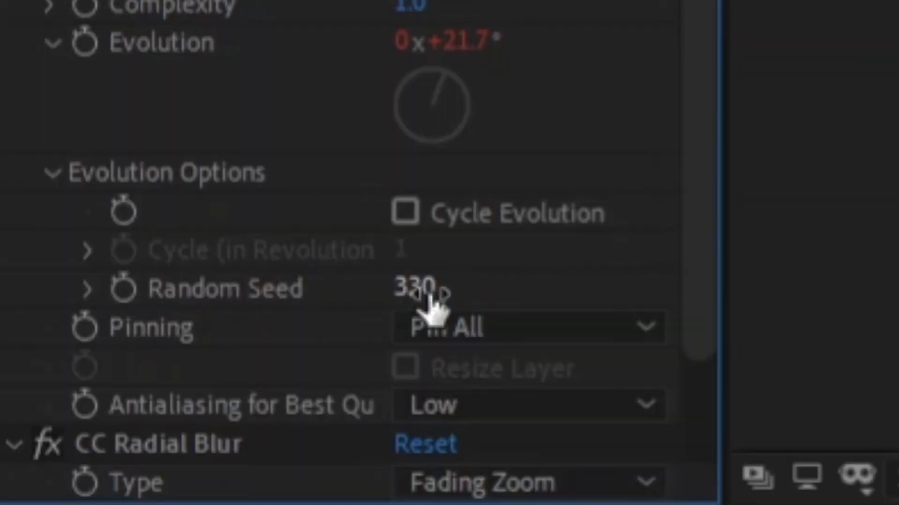
{"action": "left_click_drag", "start_coordinate": [430, 300], "coordinate": [475, 293]}
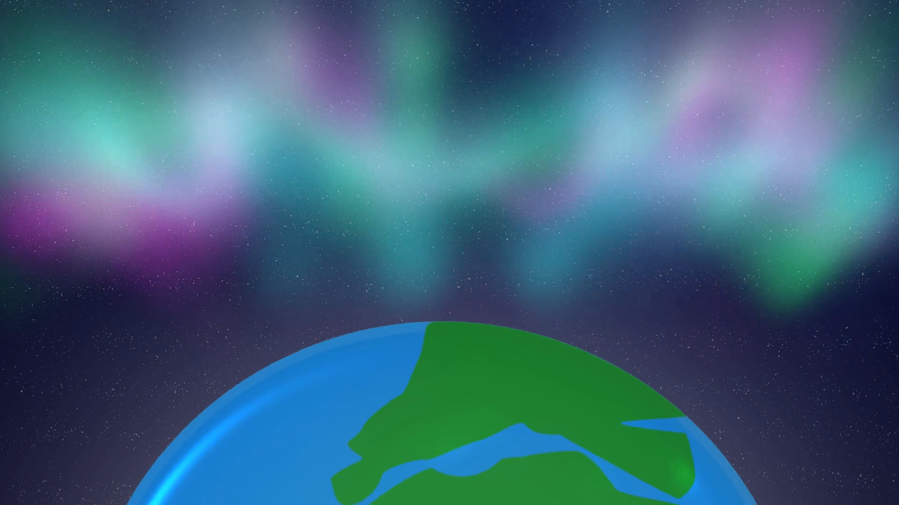